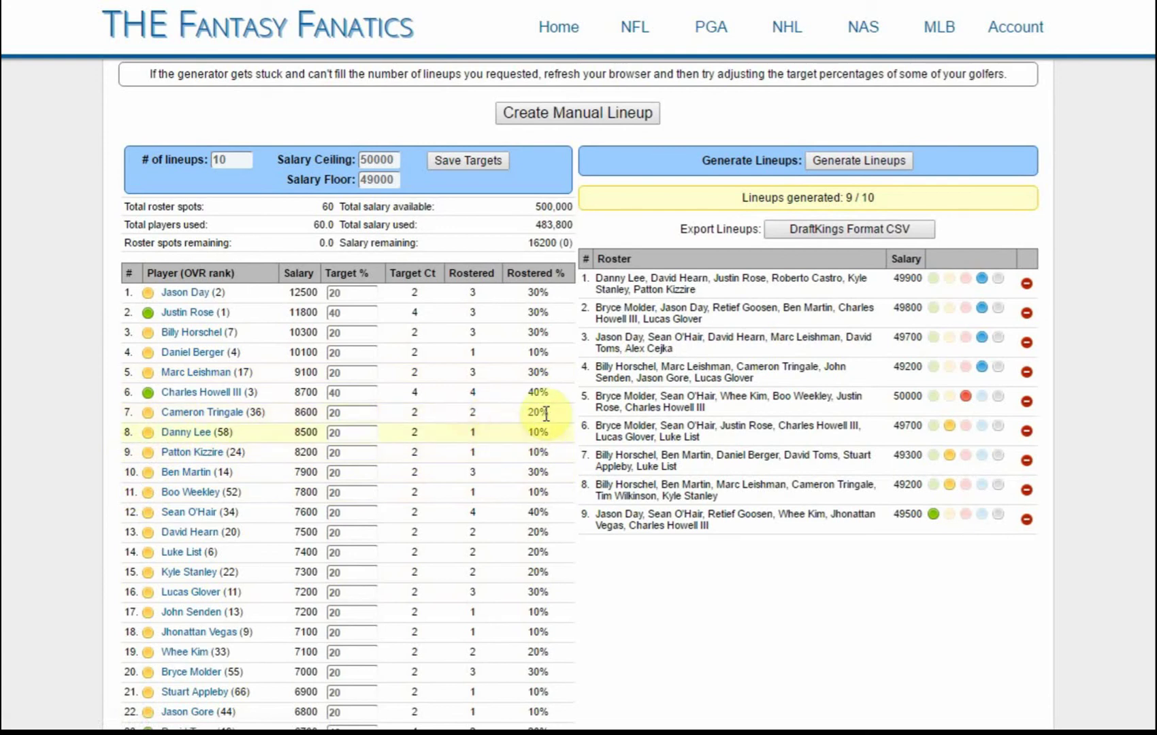
- View the manual lineup builder for PGA and close it without adding players
left_click(564, 113)
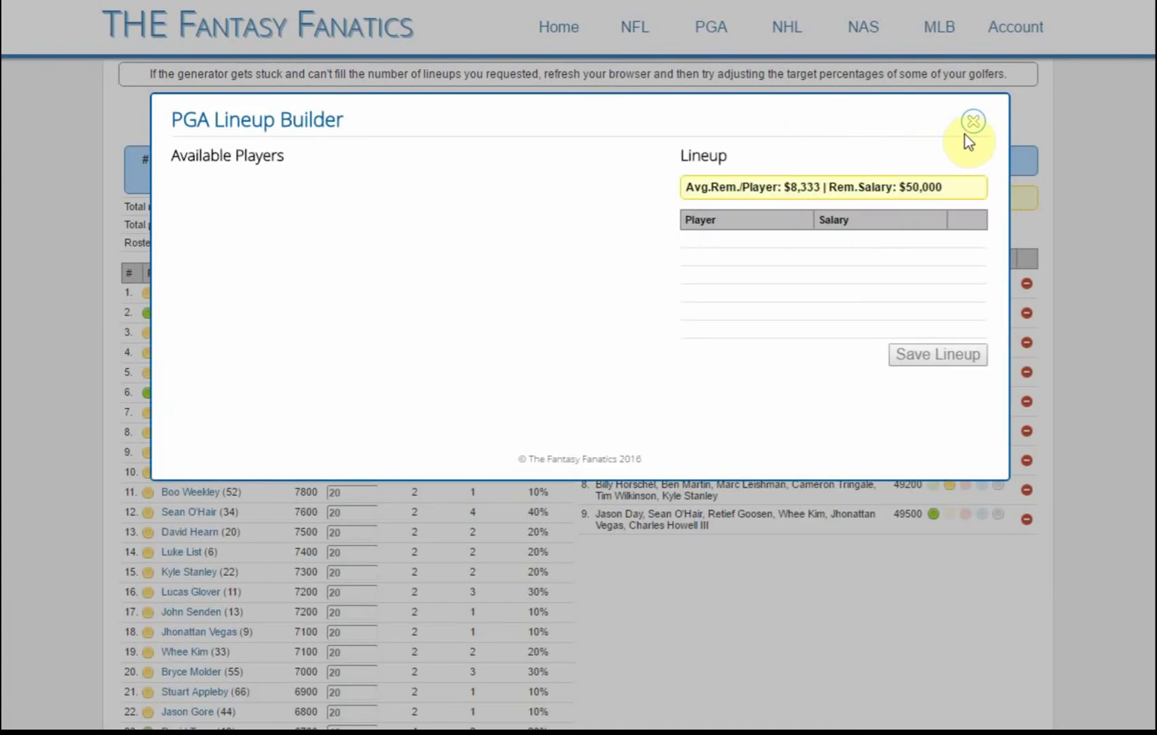
left_click(974, 128)
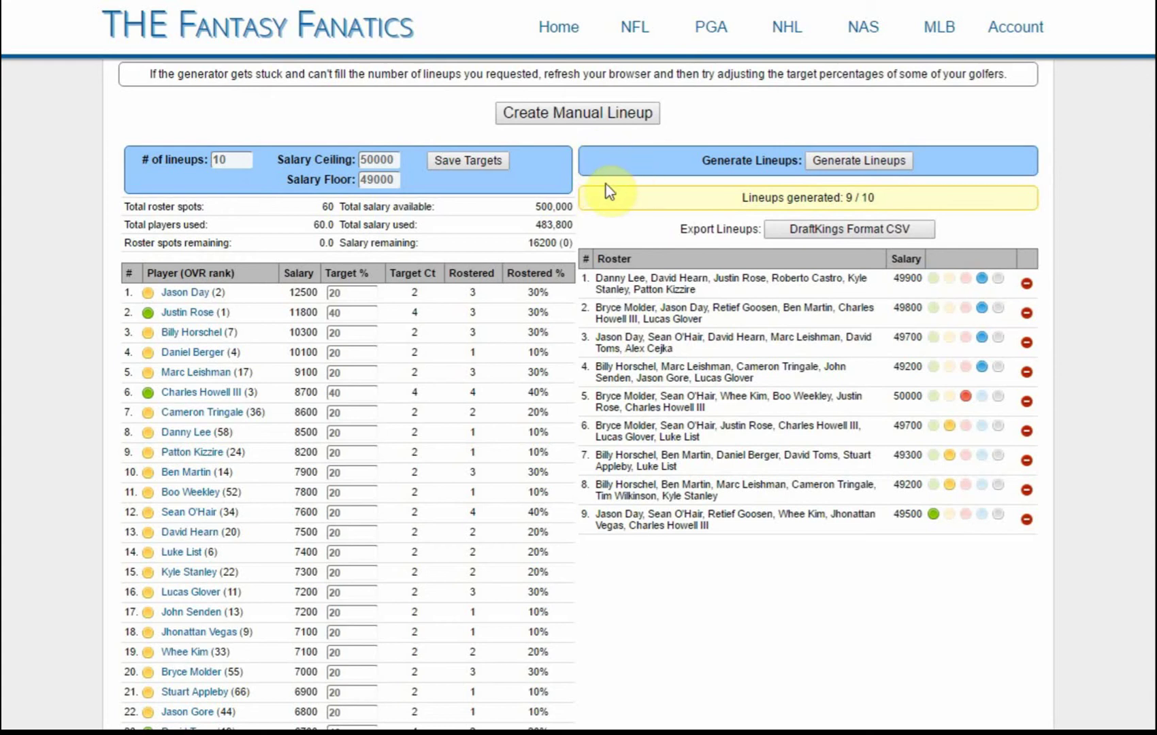
- Switch to DraftKings and download the current PGA entries for the 04/28 6:00 am start from Edit Entries
mouse_move(635, 27)
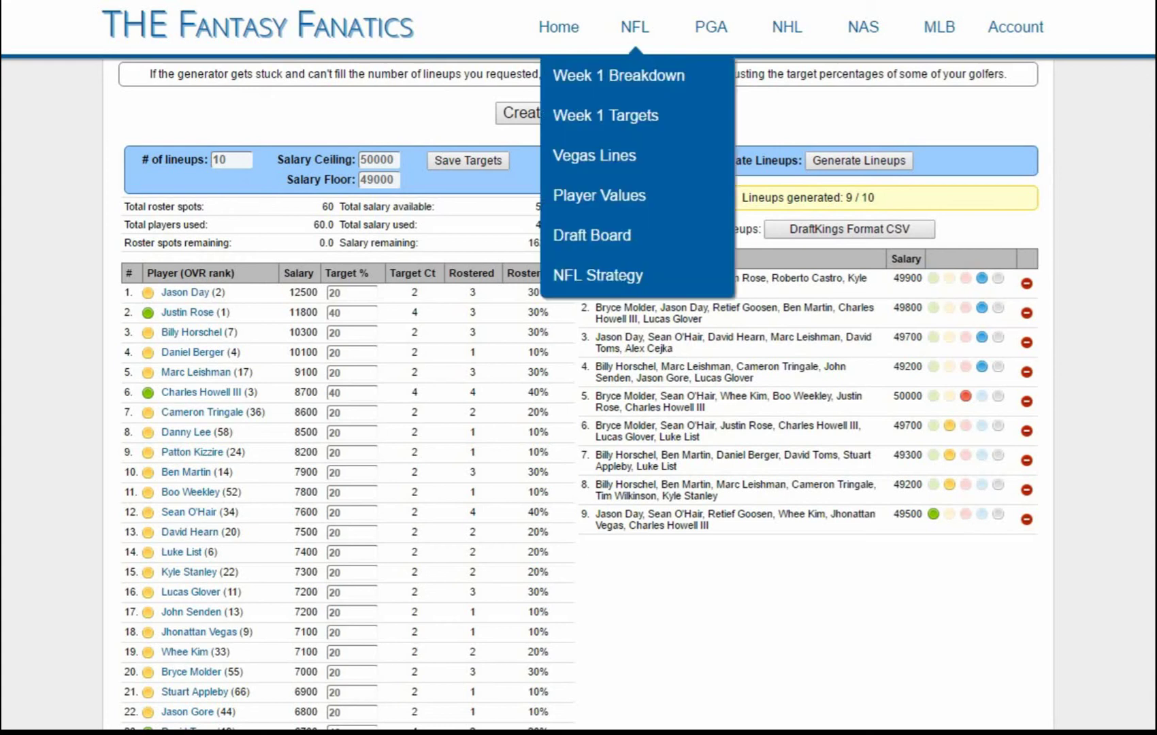
key("ctrl+Tab")
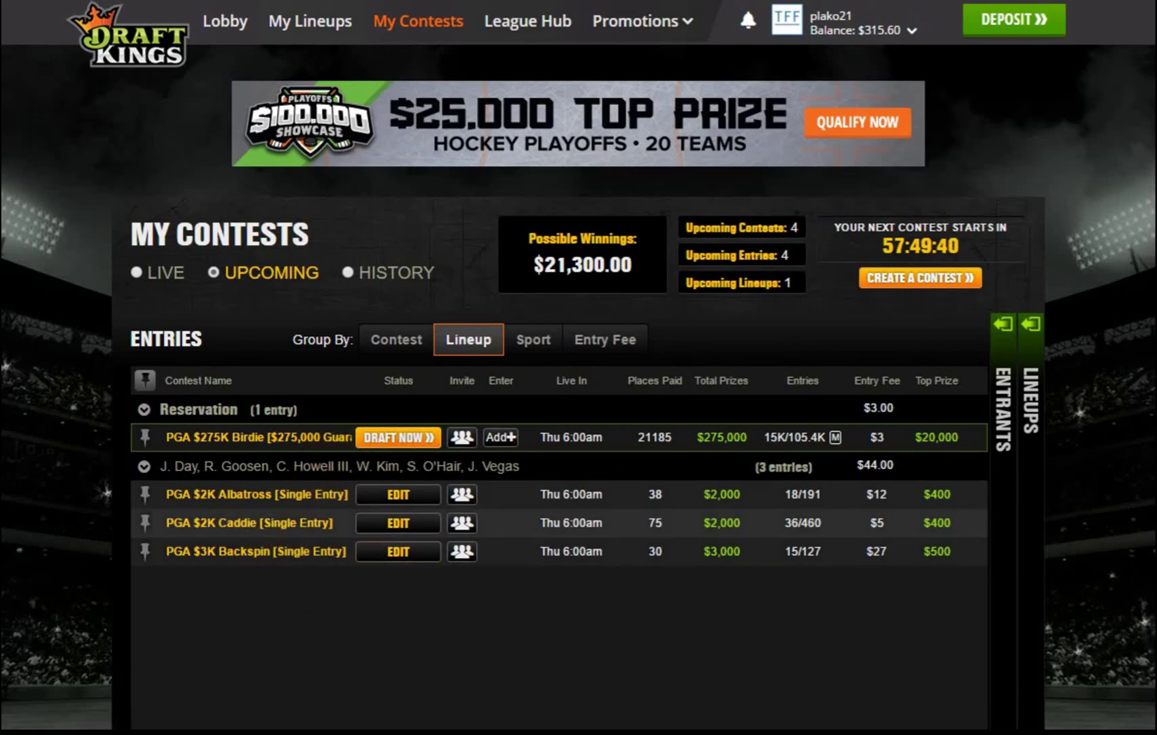
left_click(310, 21)
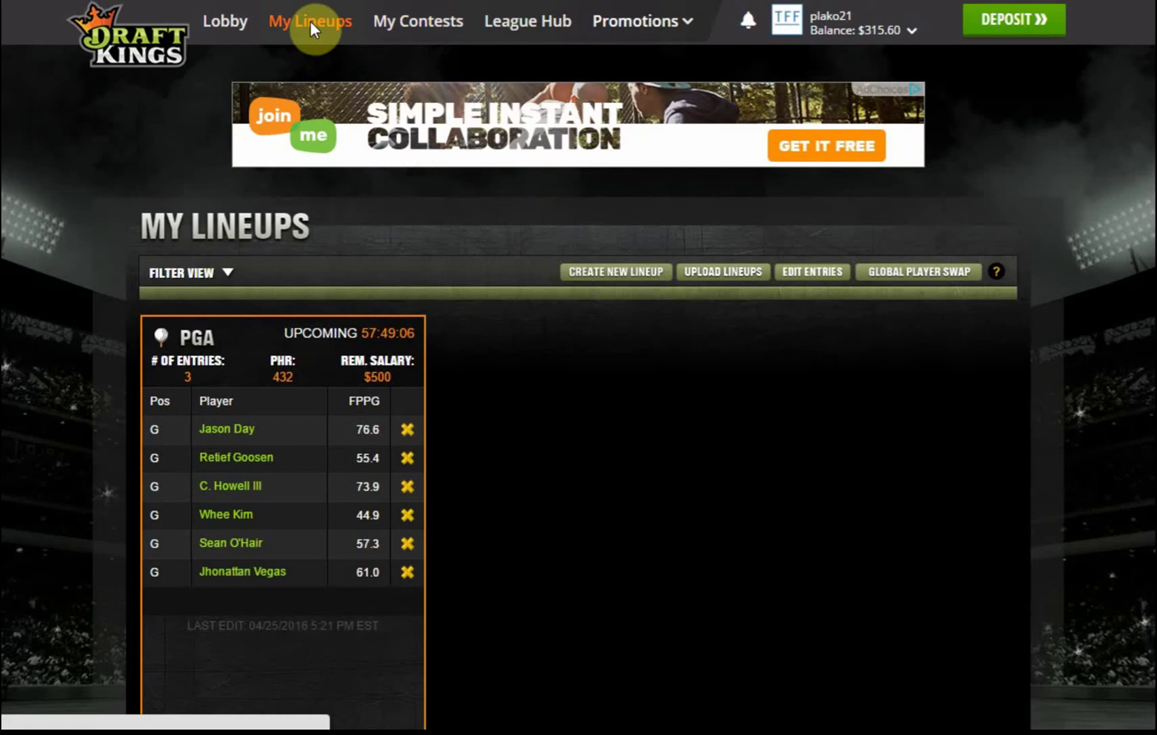
left_click(794, 270)
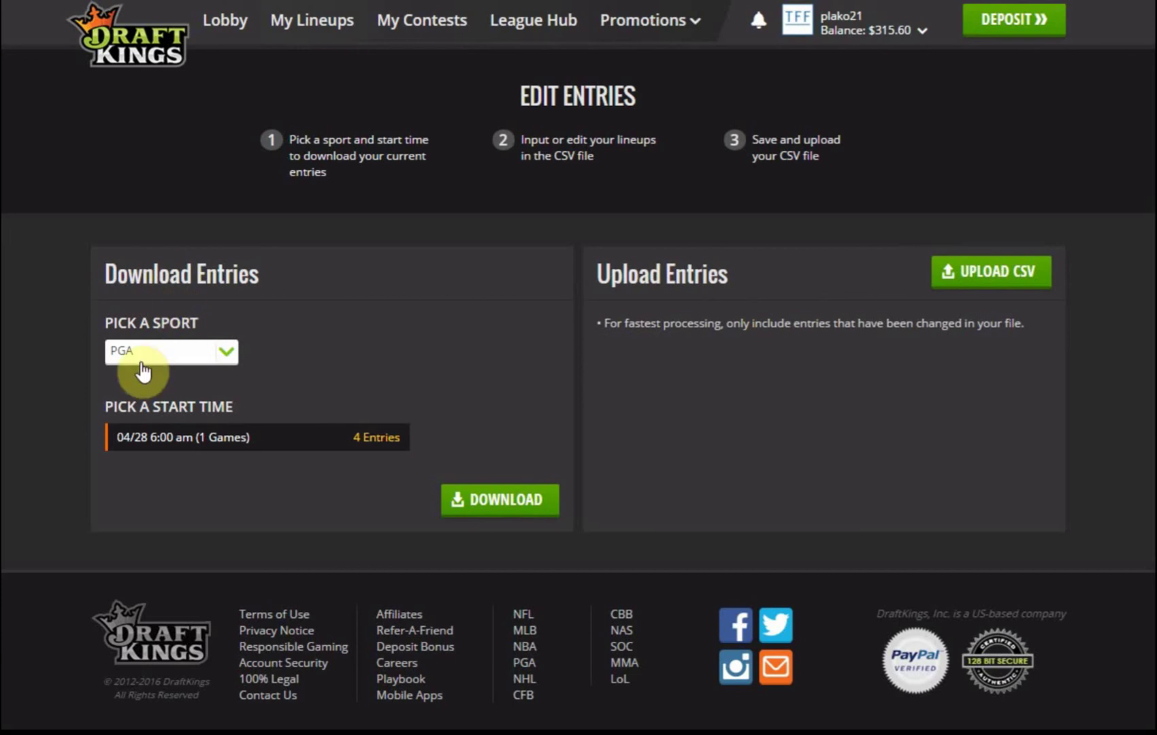
left_click(484, 497)
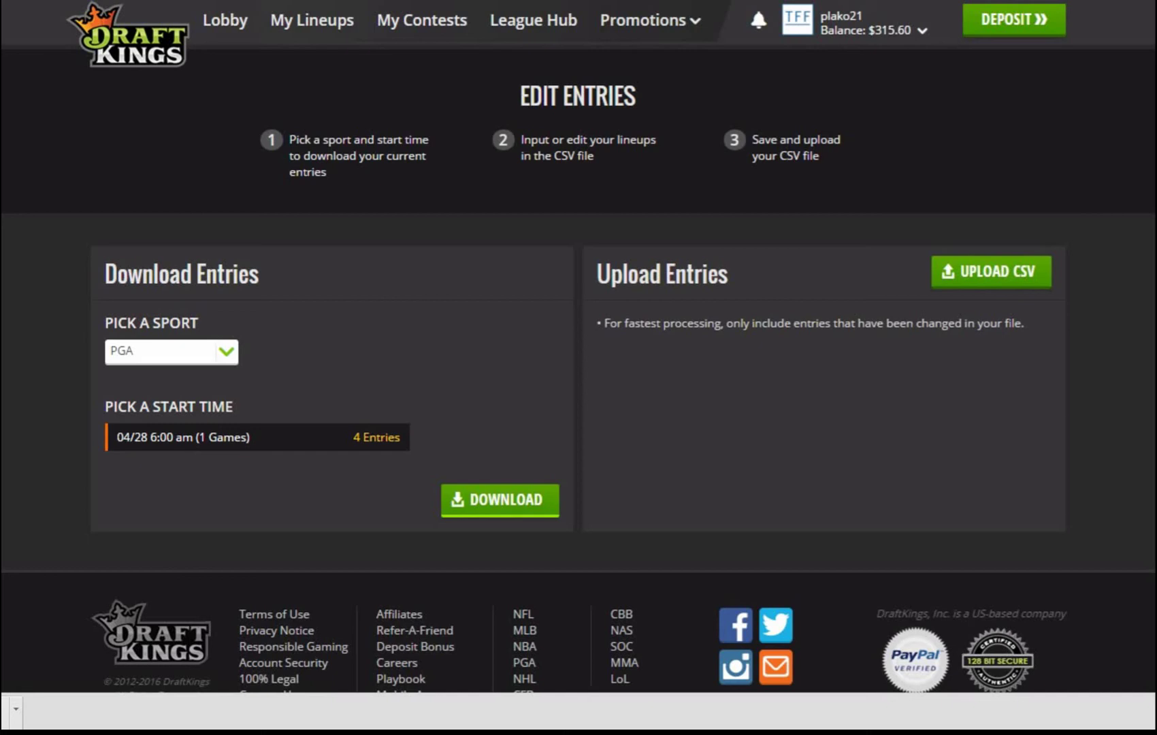
- Switch to The Fantasy Fanatics' PGA DraftKings Lineup Manager and import DKEntries.csv from the Downloads folder
key("ctrl+Tab")
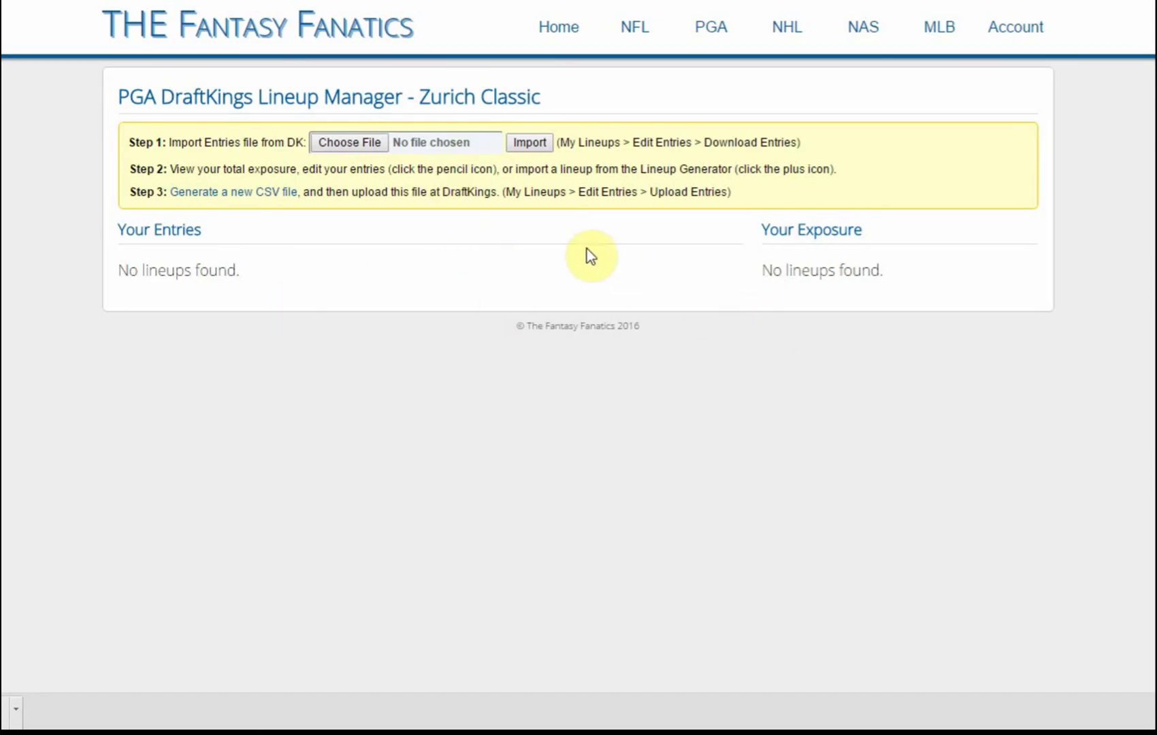
left_click(368, 144)
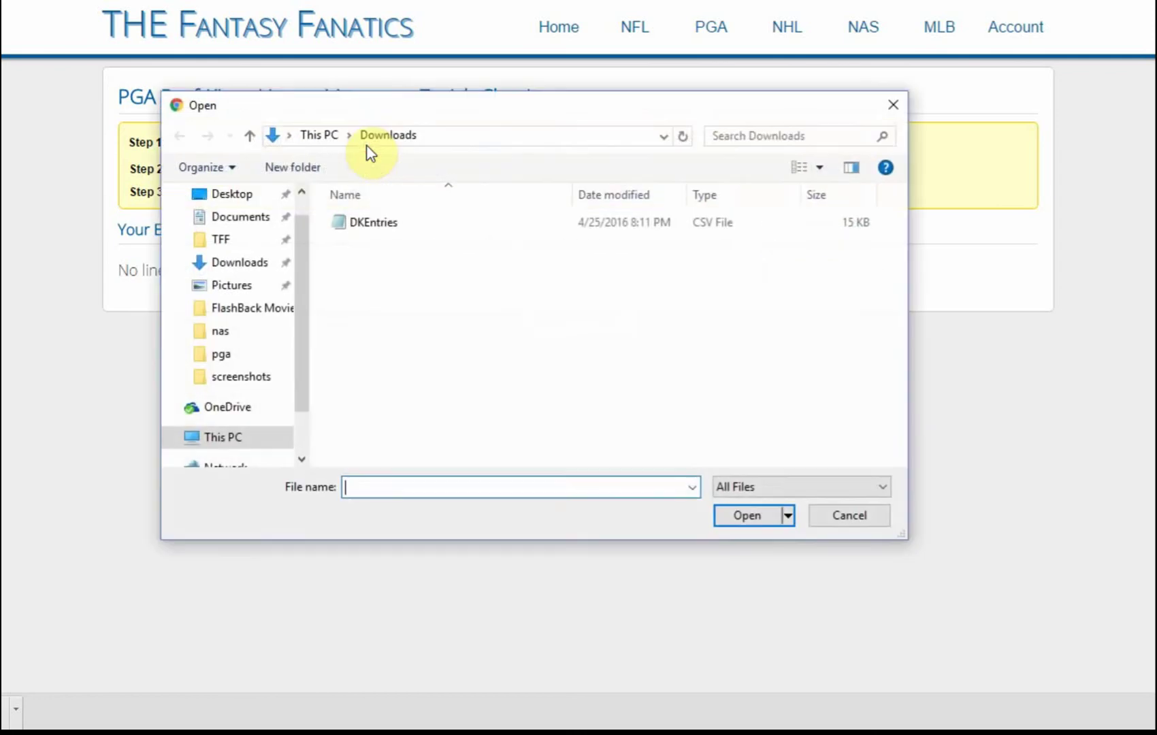
left_click(380, 228)
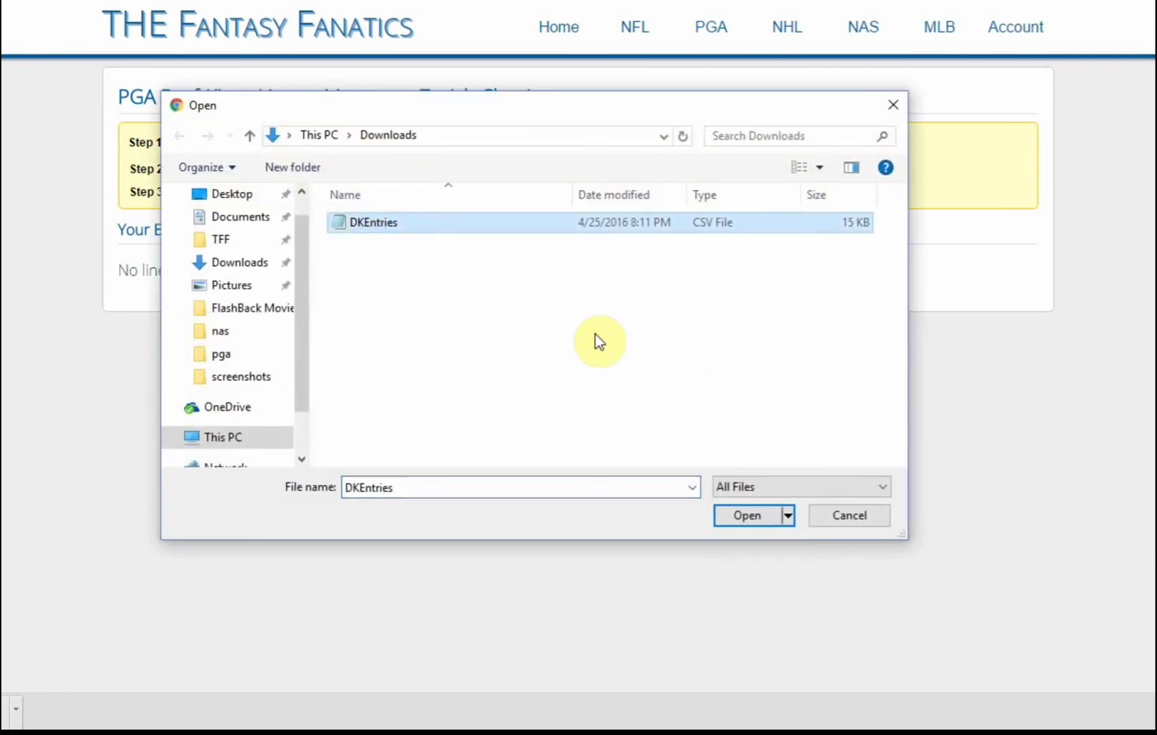
left_click(748, 519)
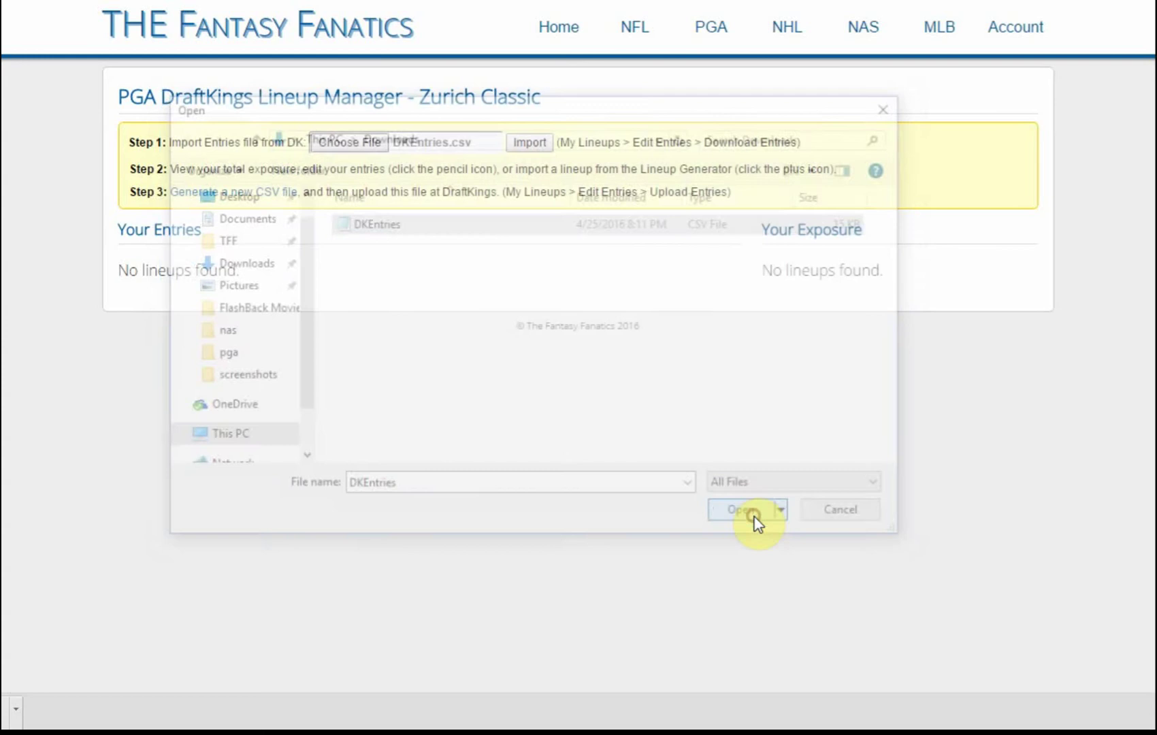
left_click(543, 155)
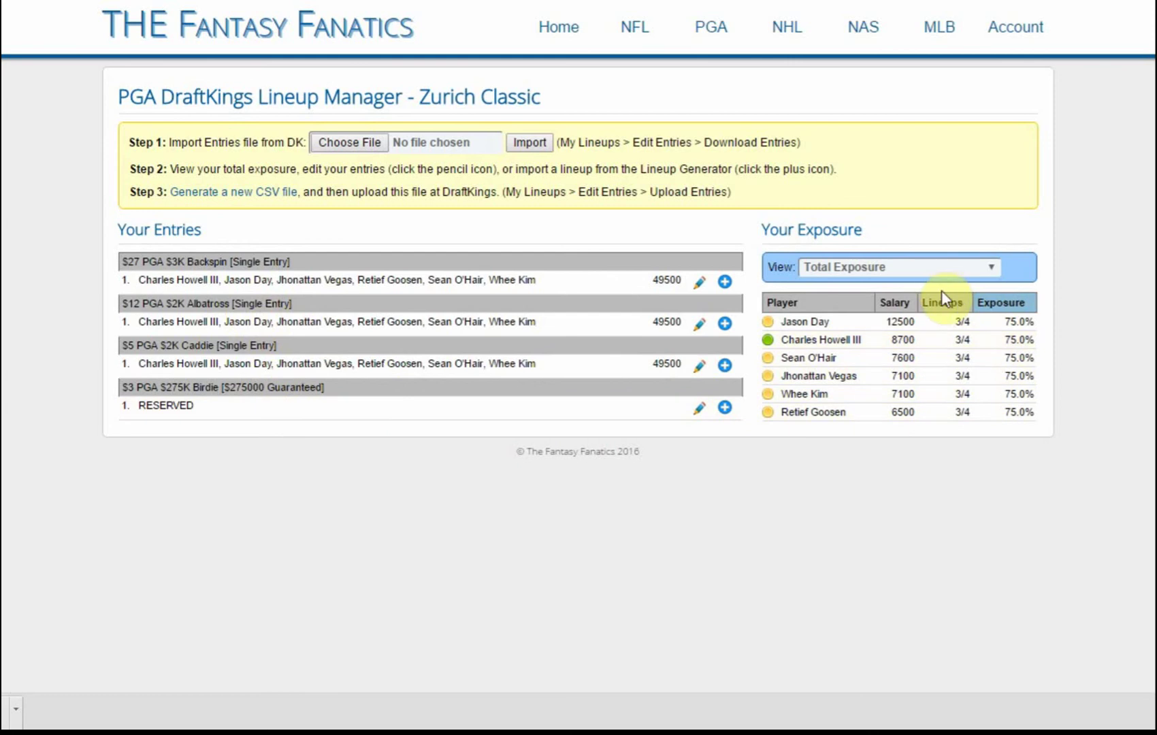
- Check the player exposure for the $27 PGA $3K Backspin contest and return the view to Total Exposure
left_click(979, 268)
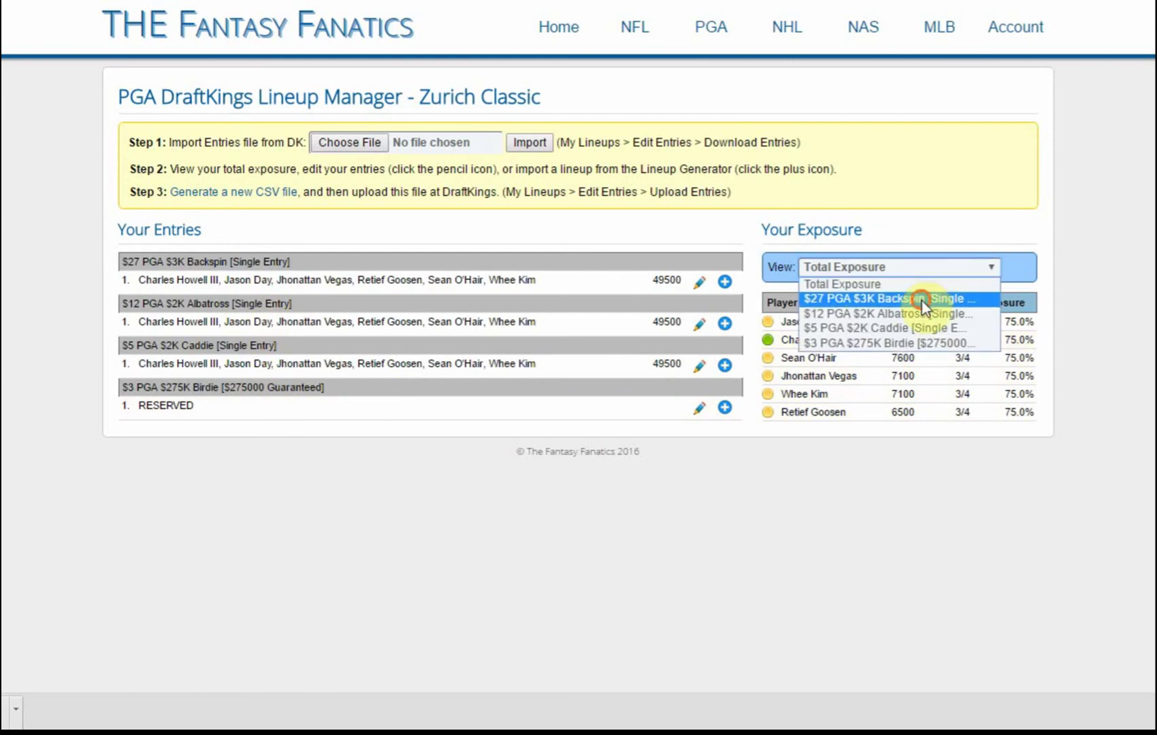
left_click(923, 303)
left_click(937, 266)
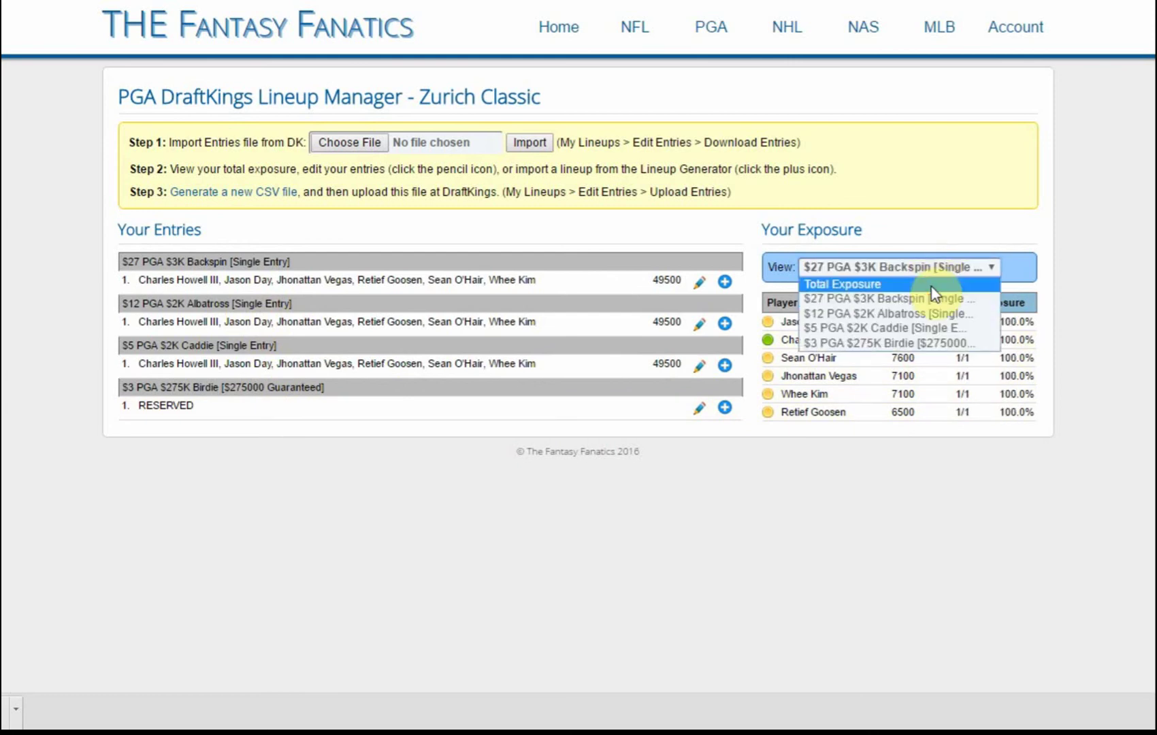
left_click(931, 287)
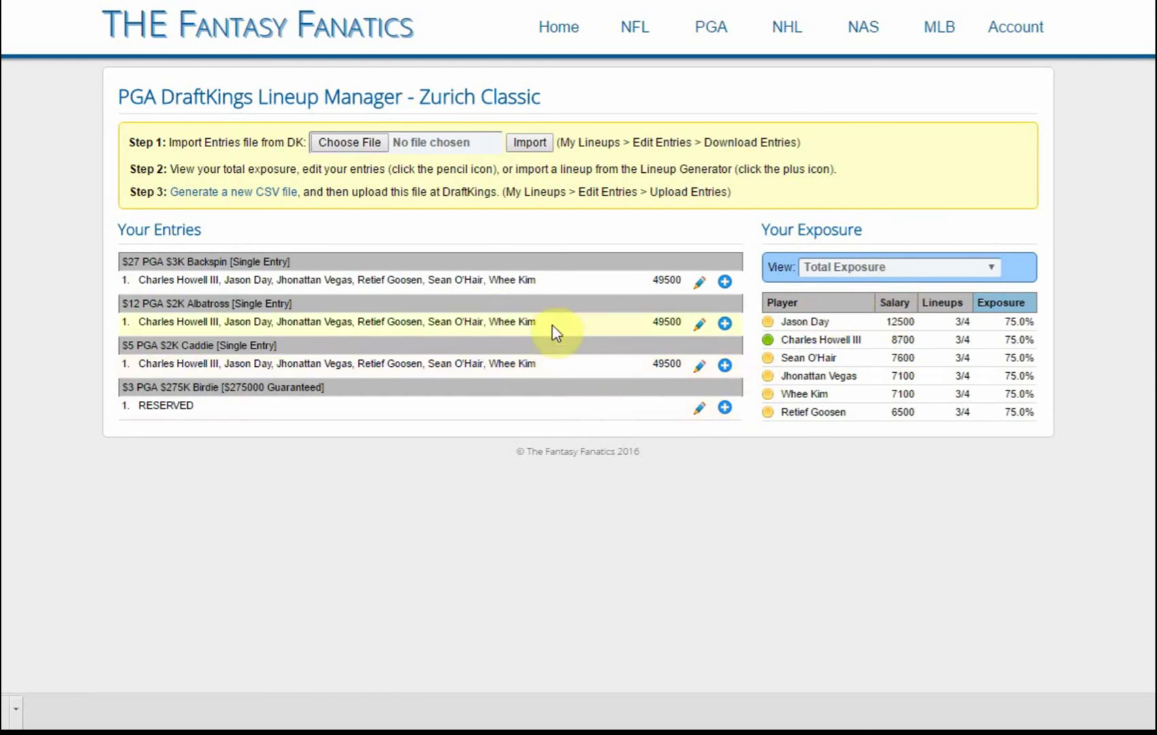
- View the $27 PGA $3K Backspin entry's lineup editor, close it, and import generated lineup 9 into that entry
left_click(699, 282)
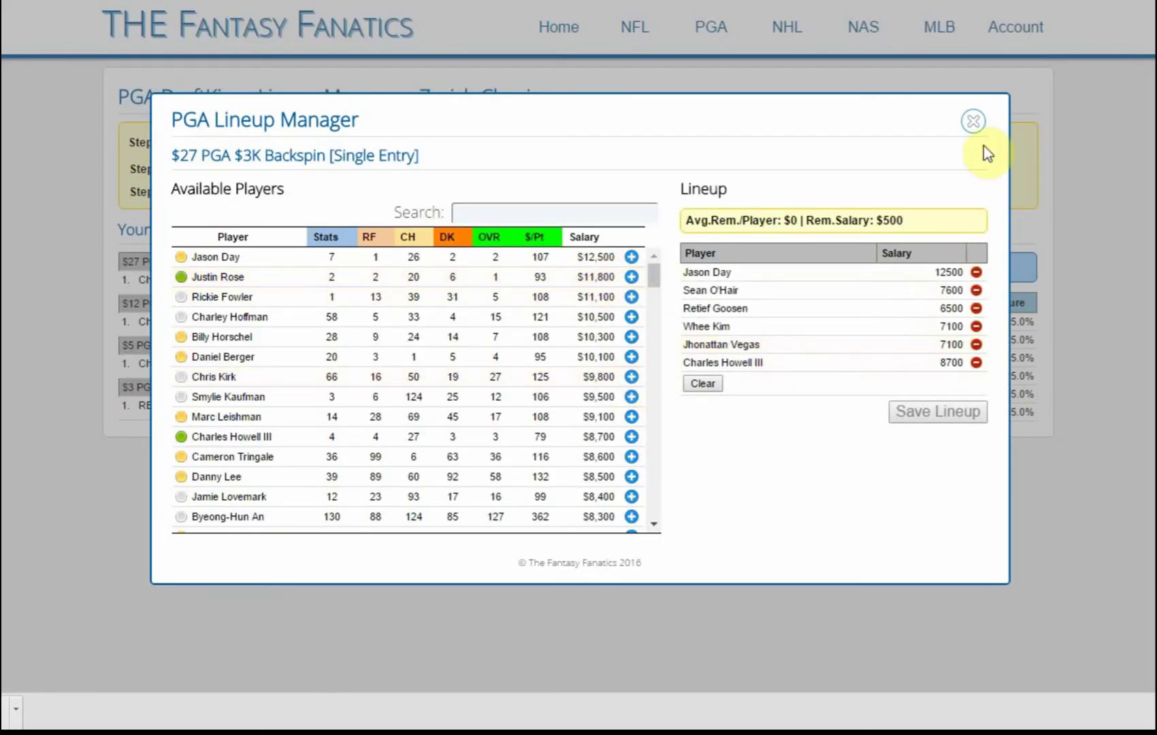
left_click(973, 123)
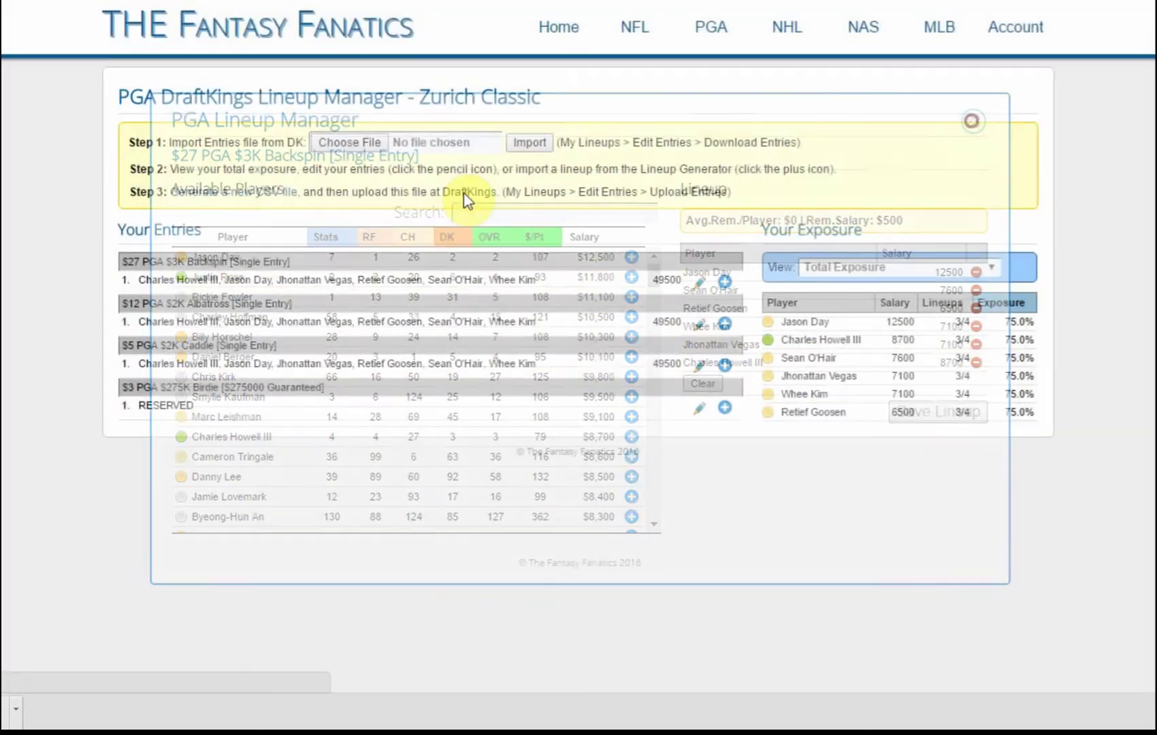
left_click(723, 281)
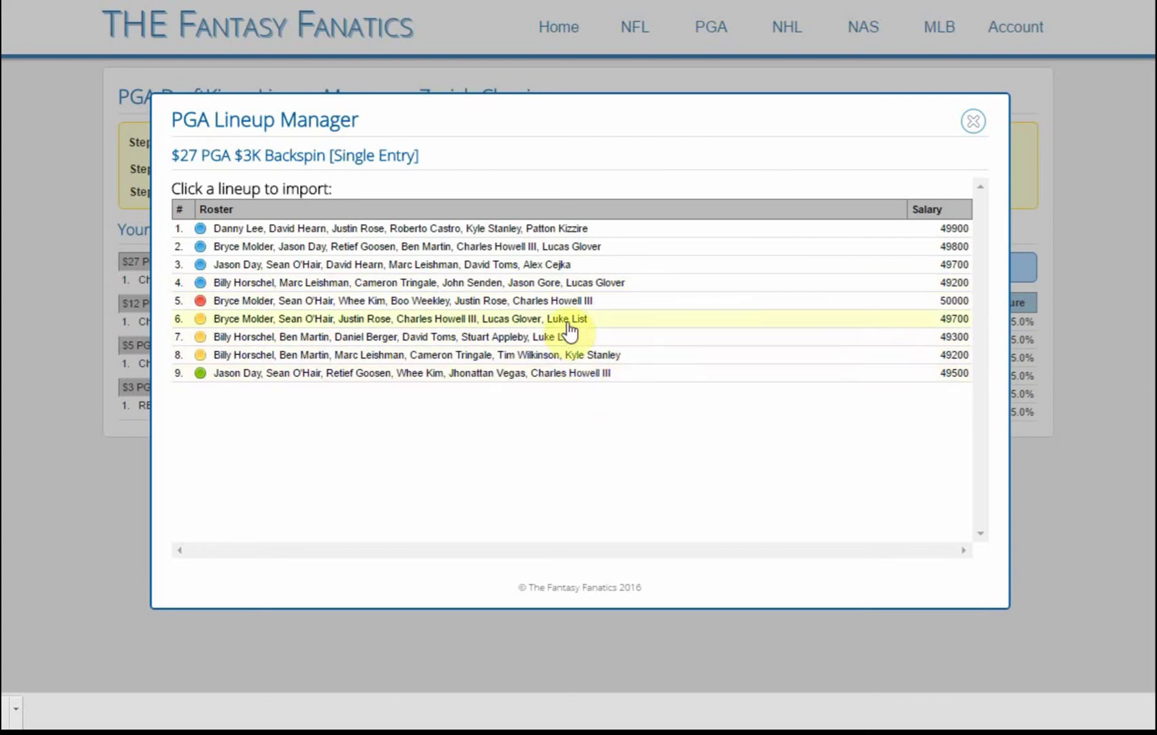
left_click(566, 378)
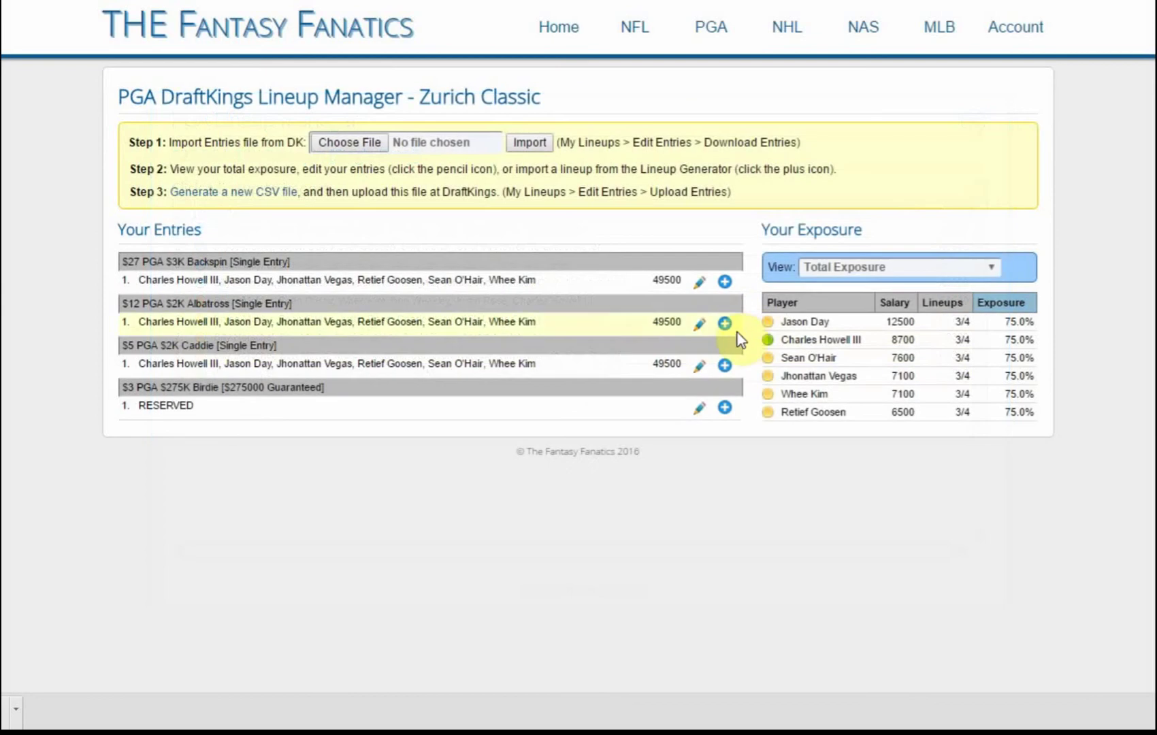
- Import generated lineups 8, 5 and 1 into the $12 Albatross, $5 Caddie and $3 Birdie entries respectively
left_click(724, 324)
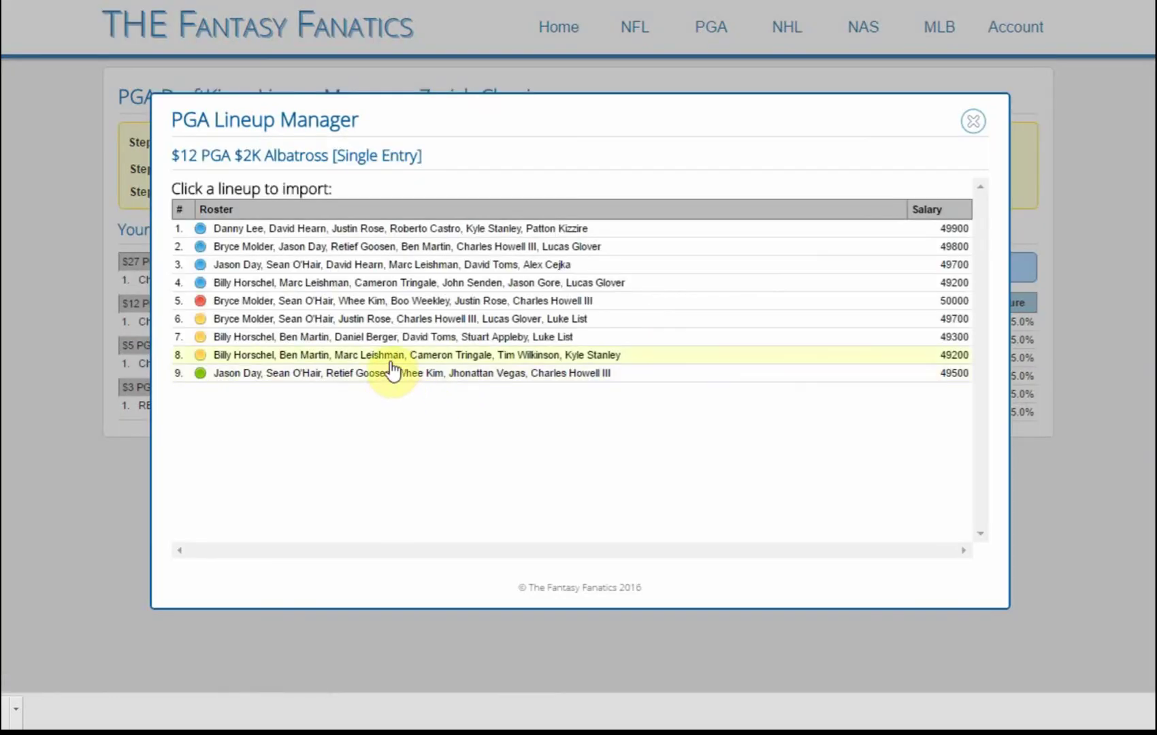
left_click(390, 360)
left_click(725, 365)
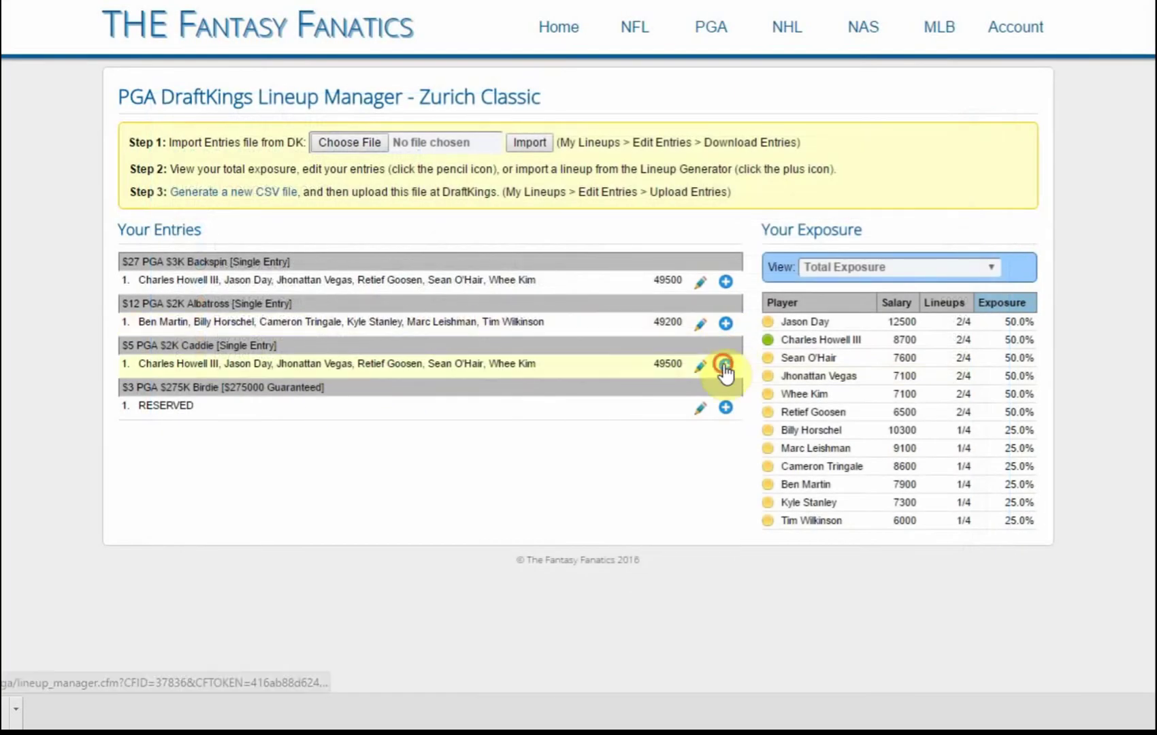
left_click(325, 304)
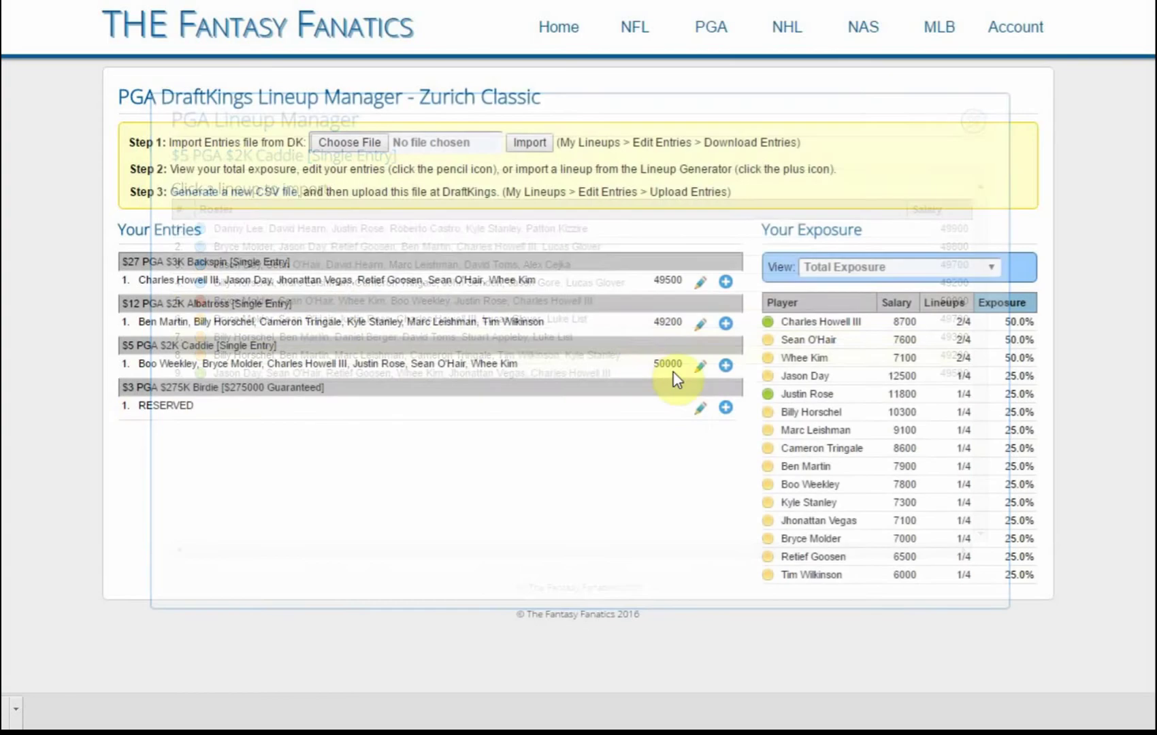
left_click(725, 407)
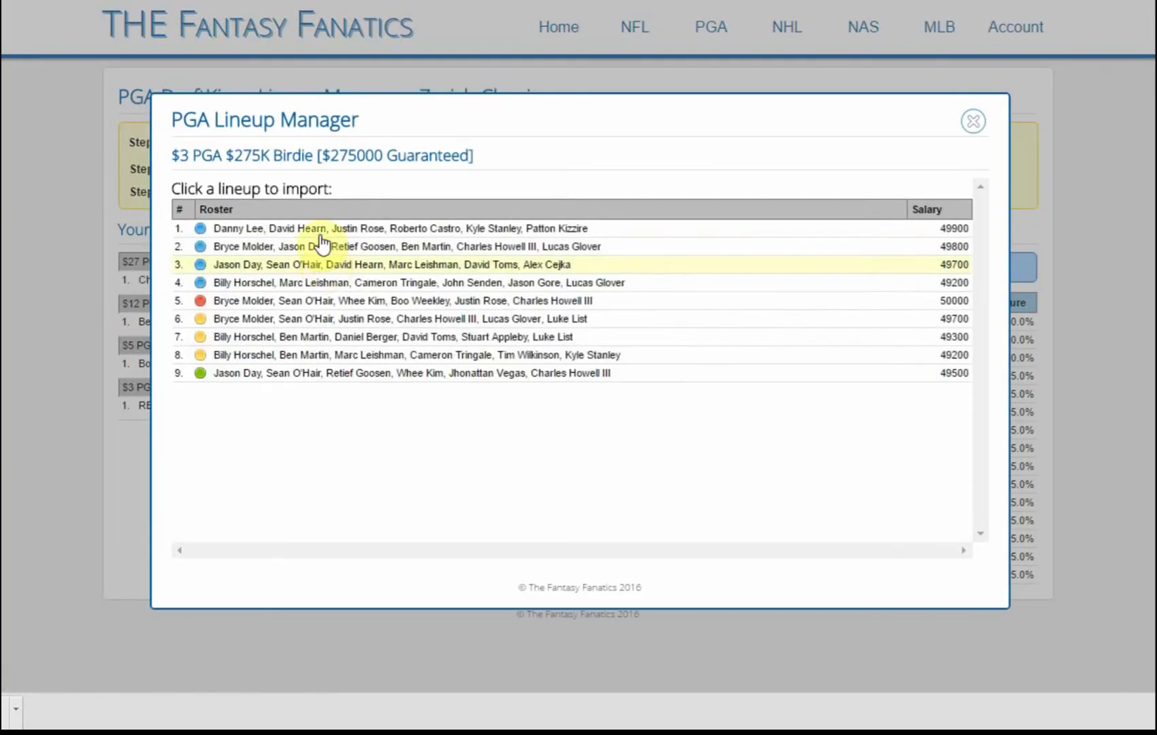
left_click(321, 231)
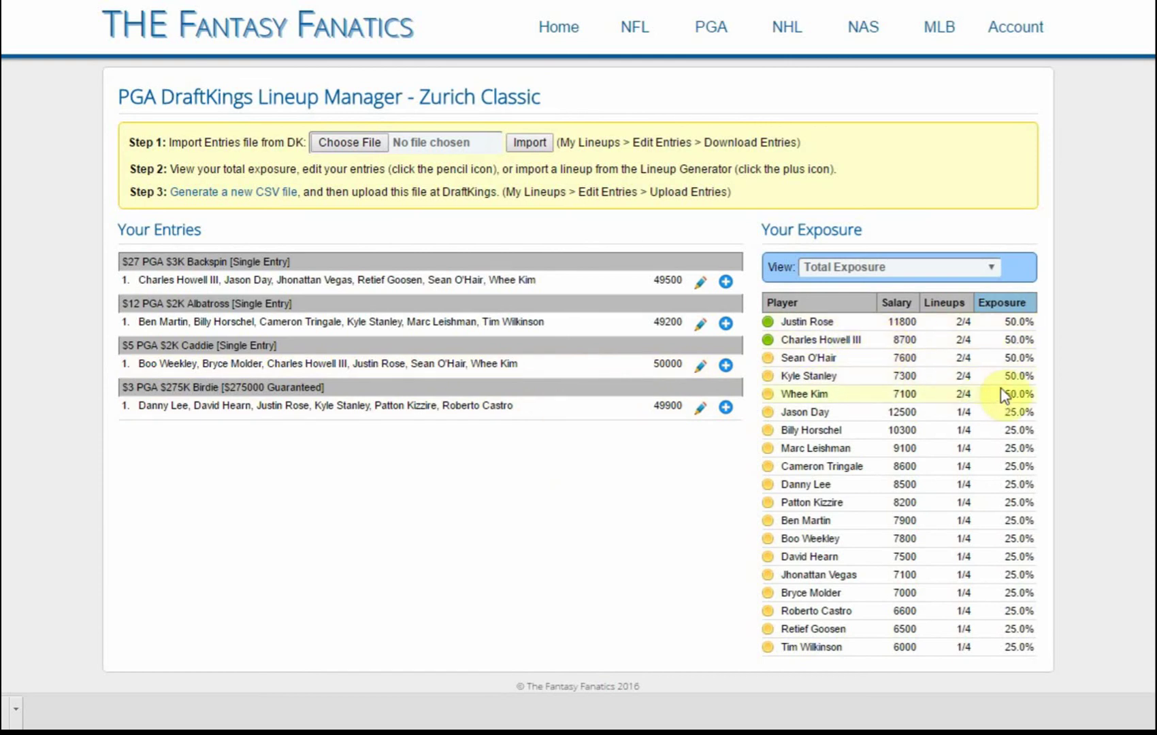
- Review the total player exposure and generate a new CSV file of the updated entries
scroll(1039, 382, "down", 2)
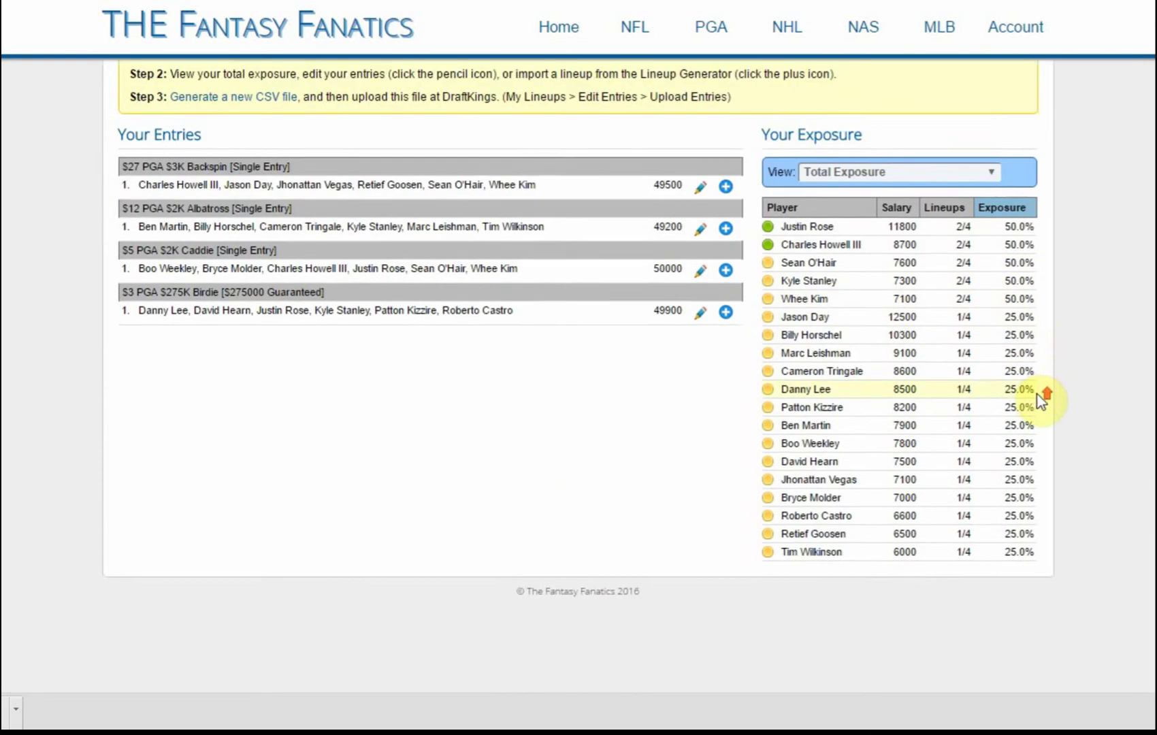
scroll(1040, 400, "up", 2)
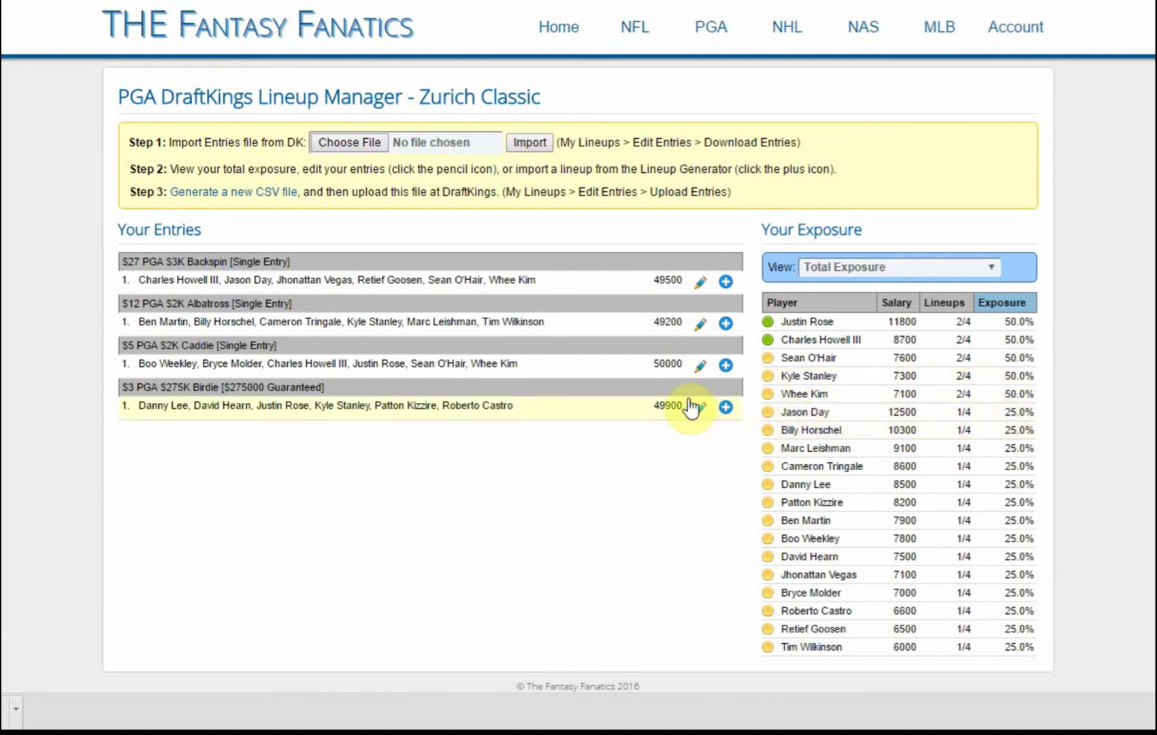
left_click(236, 202)
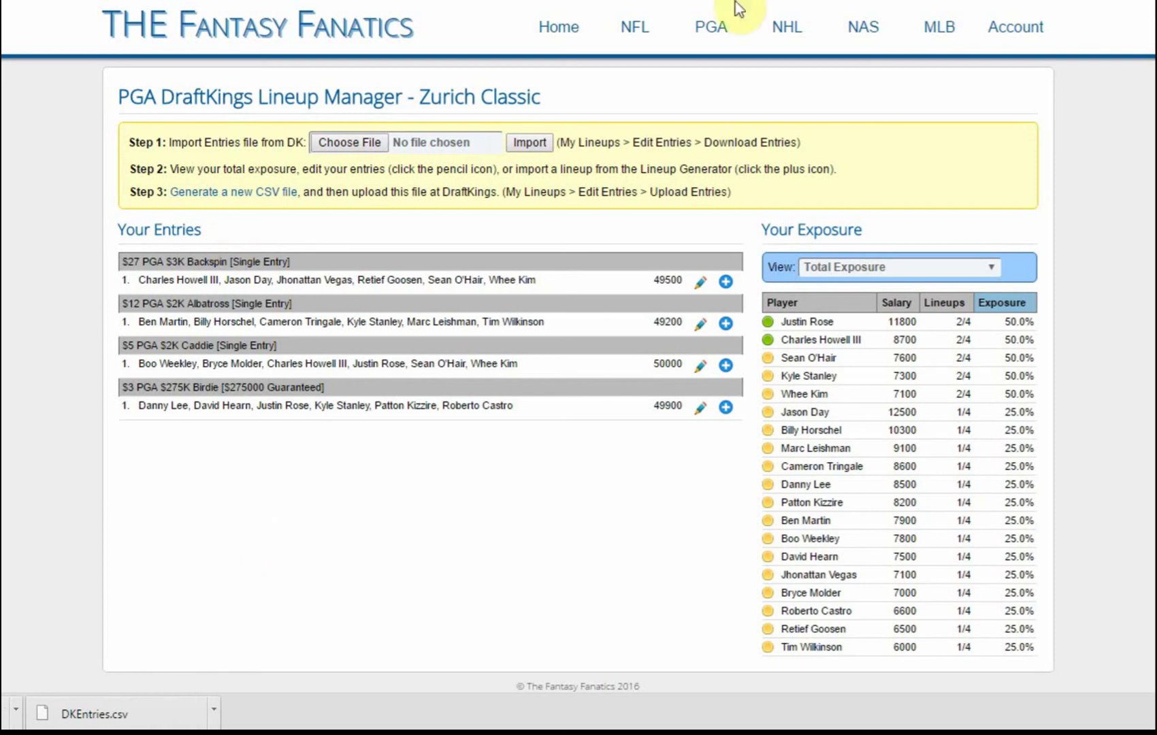
- Switch to DraftKings, upload the TFF-PGA-Entries-Zurich-Classic CSV file as edited entries, and group the upcoming contests by lineup
mouse_move(732, 14)
key("ctrl+Tab")
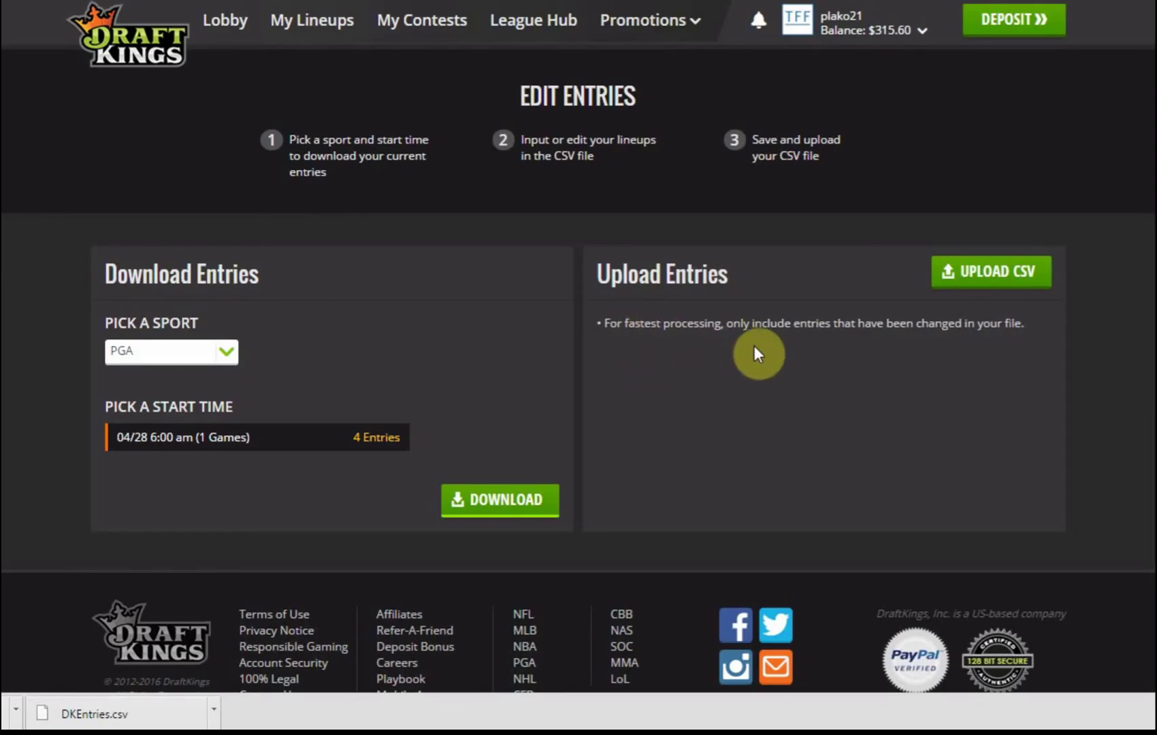
left_click(1006, 277)
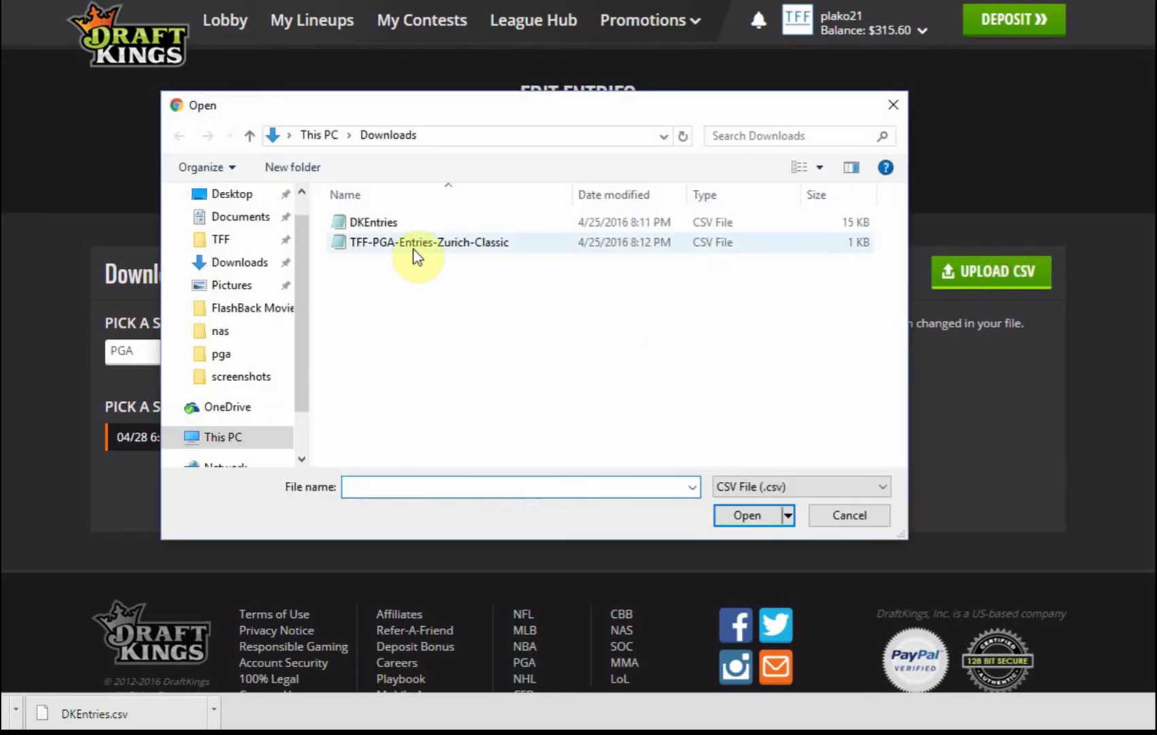
left_click(416, 243)
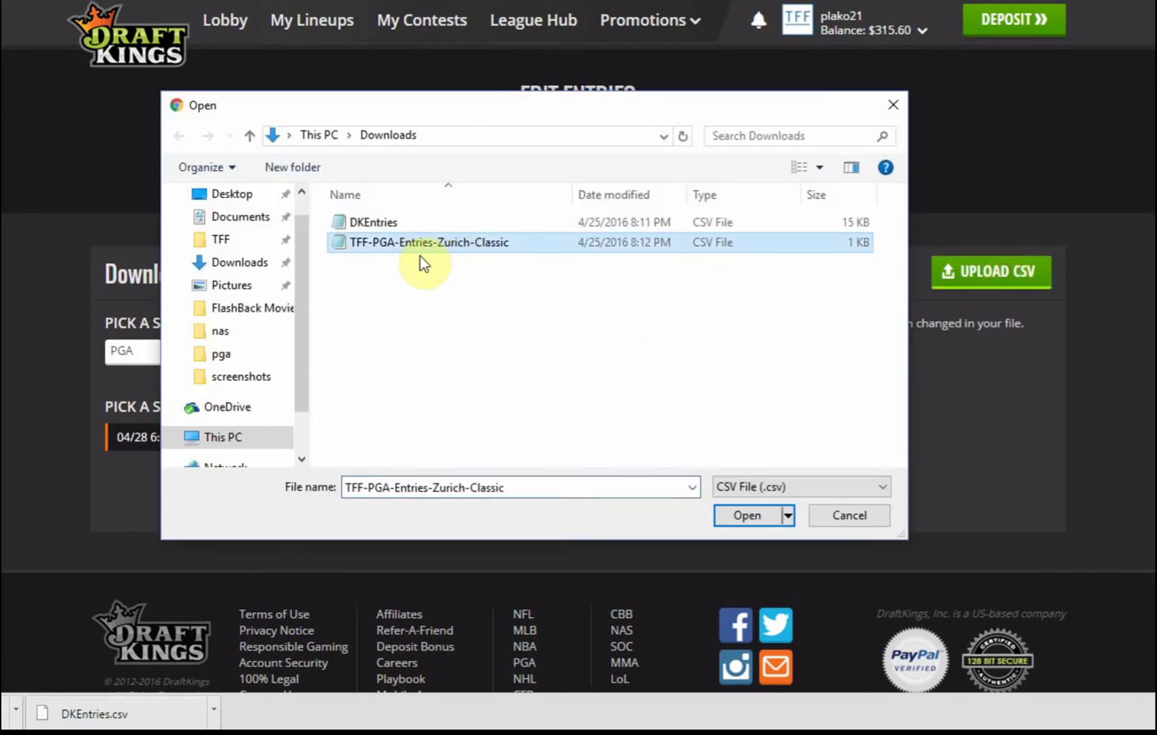
left_click(749, 514)
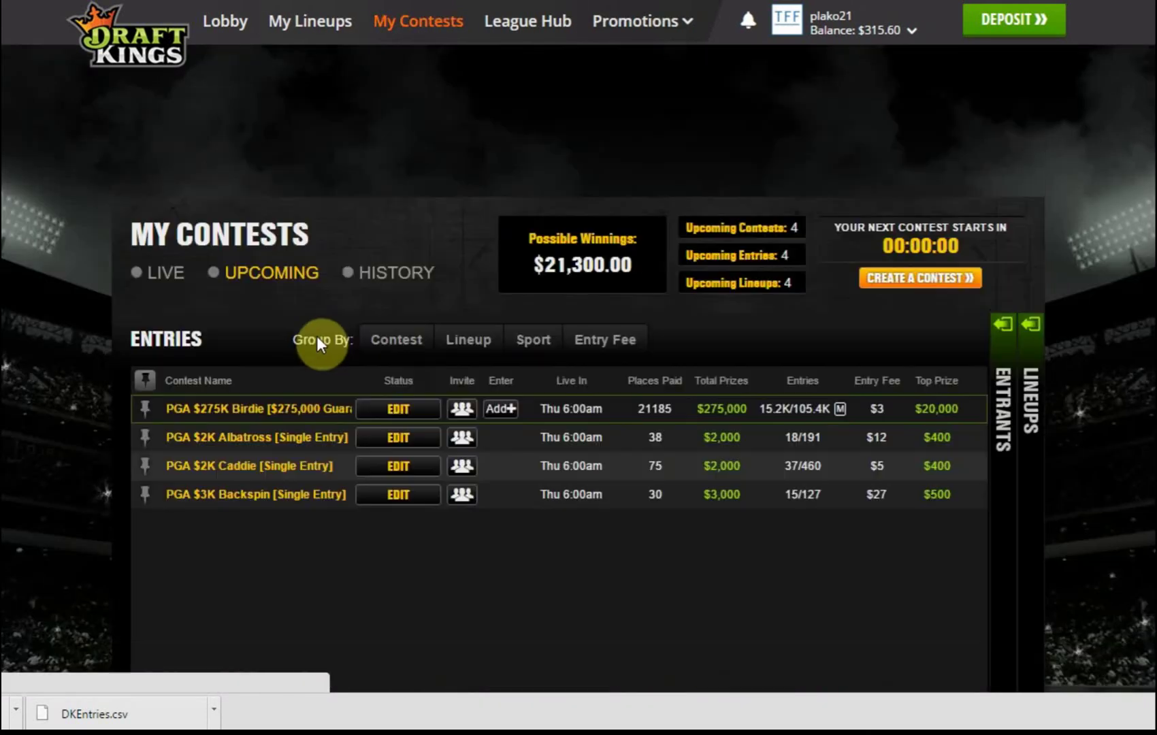
left_click(469, 349)
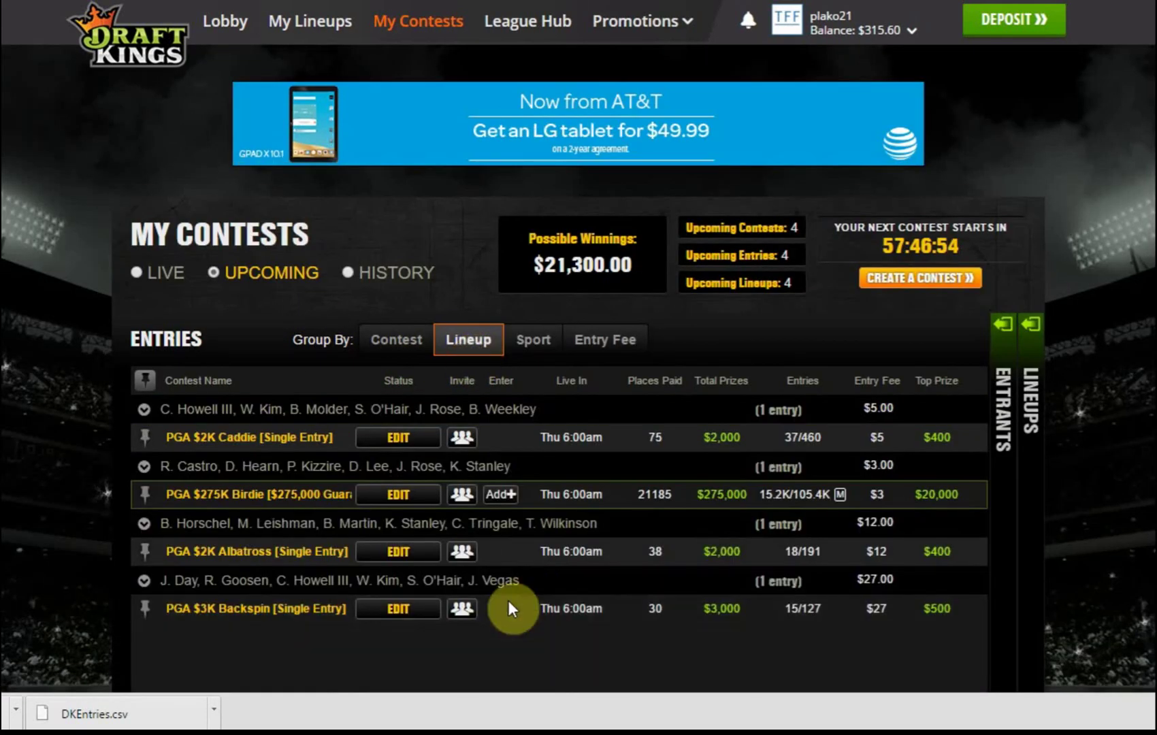